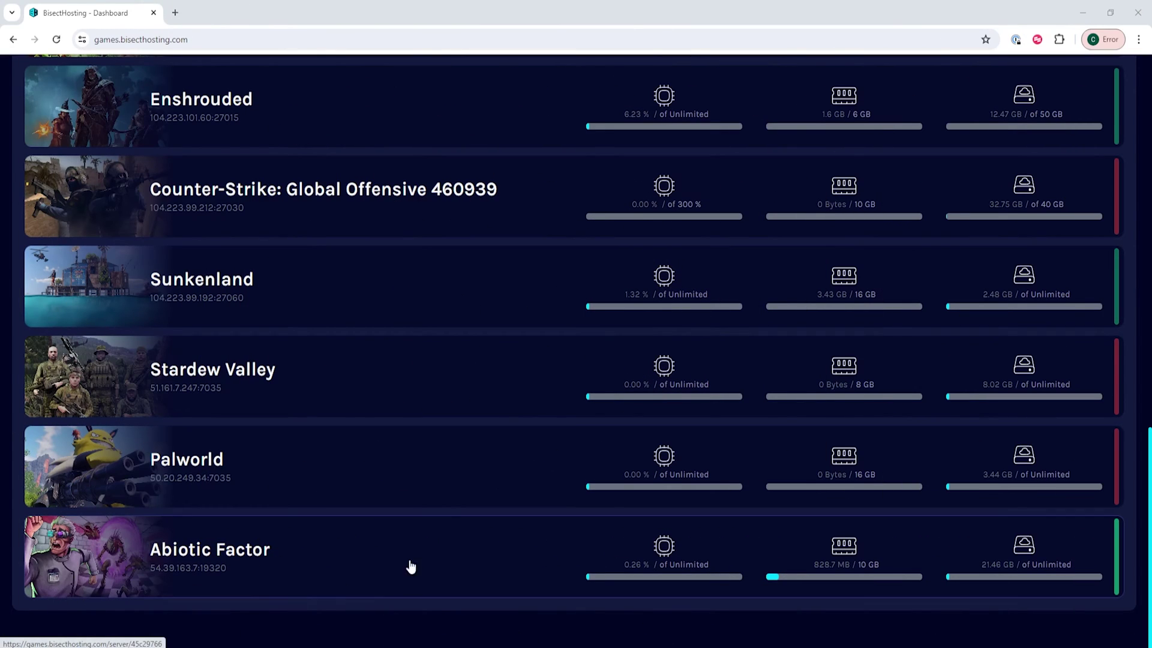
Stop the Abiotic Factor server from its page and bring up its file manager
click(266, 556)
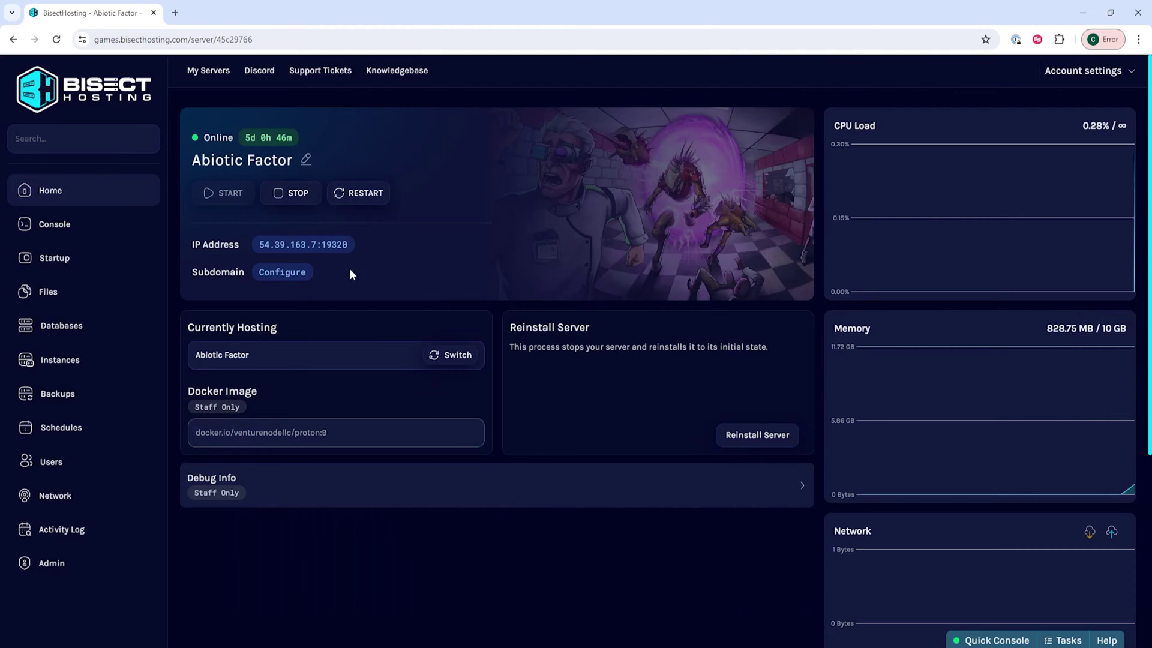
click(290, 193)
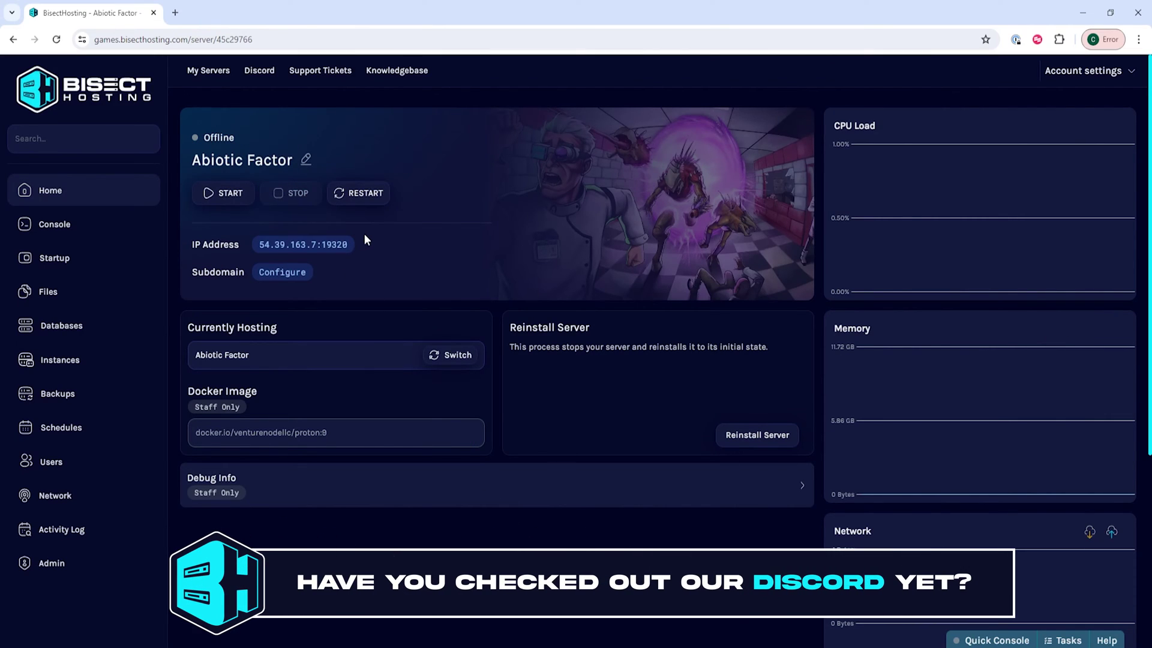
click(74, 299)
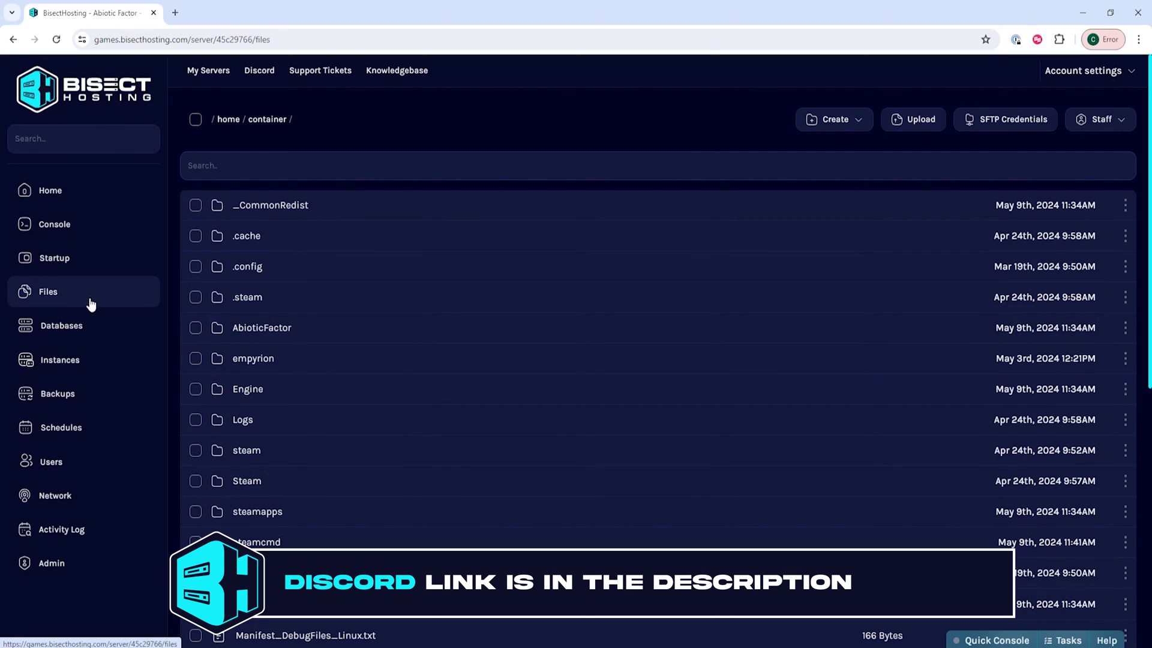
Browse to AbioticFactor/Saved/SaveGames/Server/Worlds/Cascade in the file manager
click(350, 332)
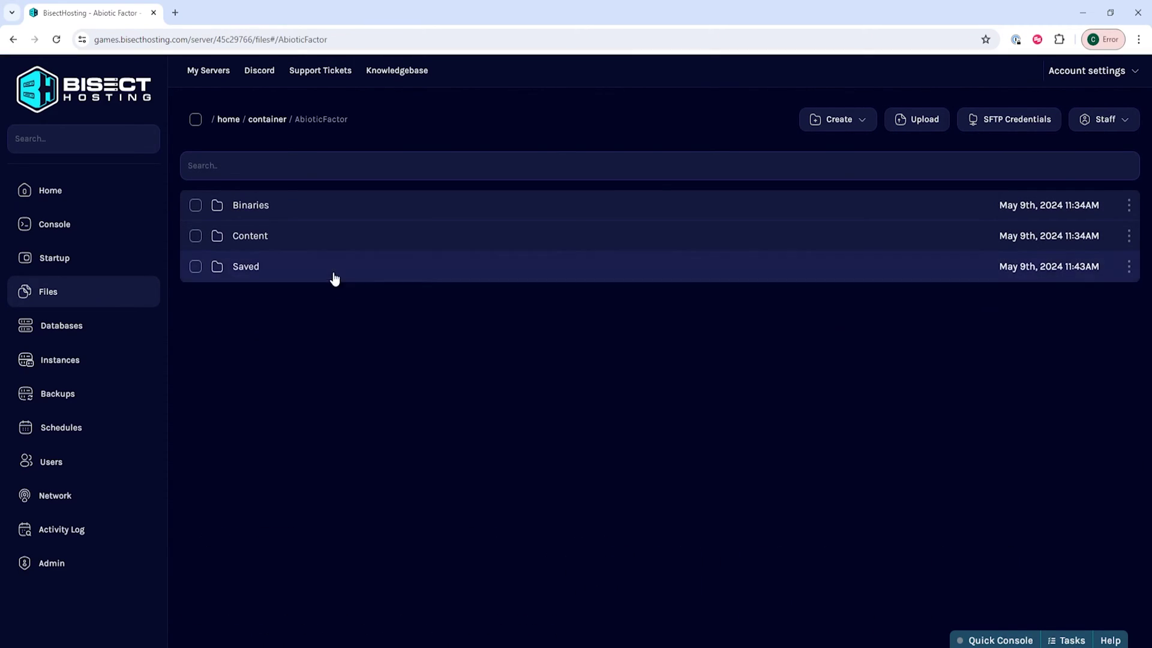
click(333, 277)
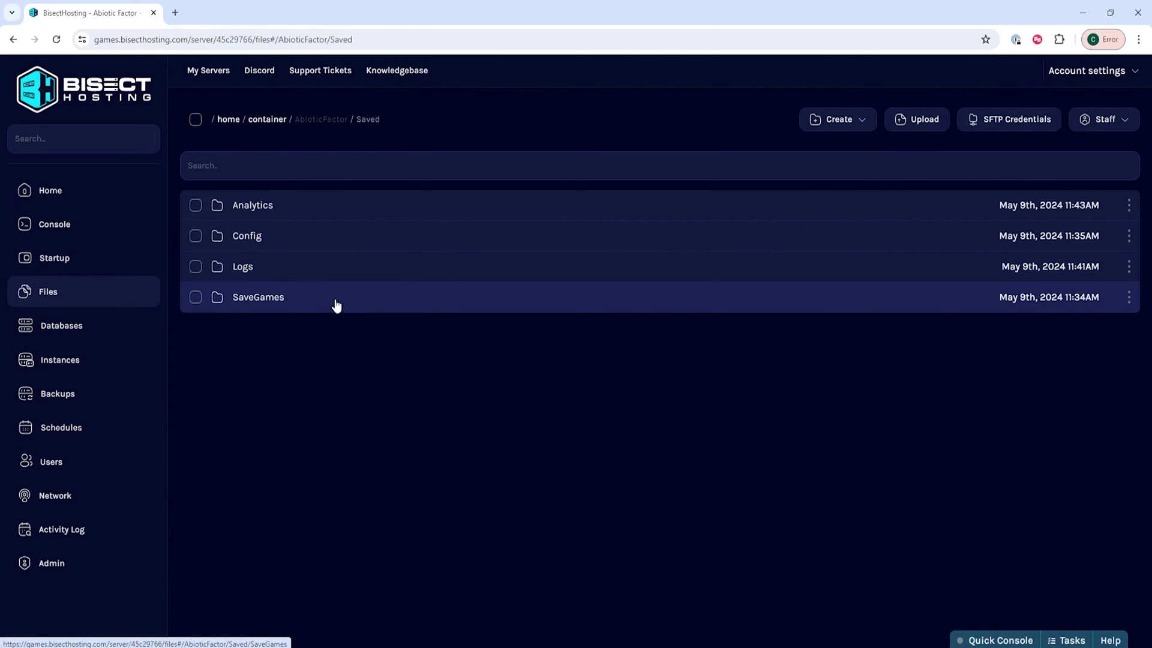
click(336, 304)
click(361, 217)
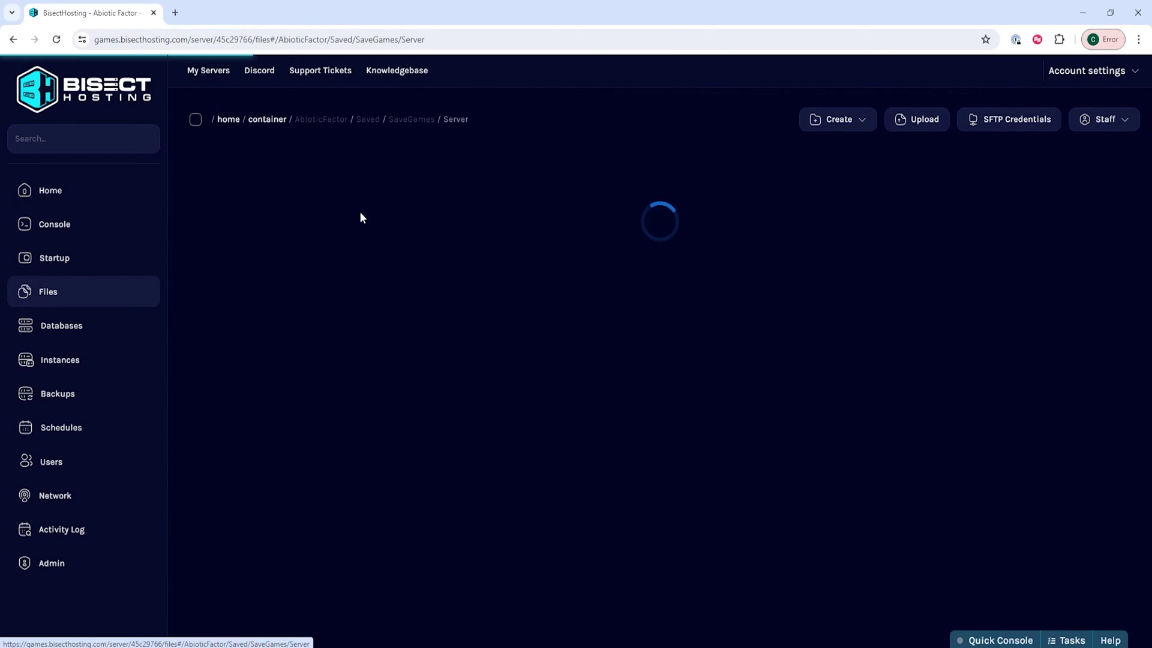
click(372, 210)
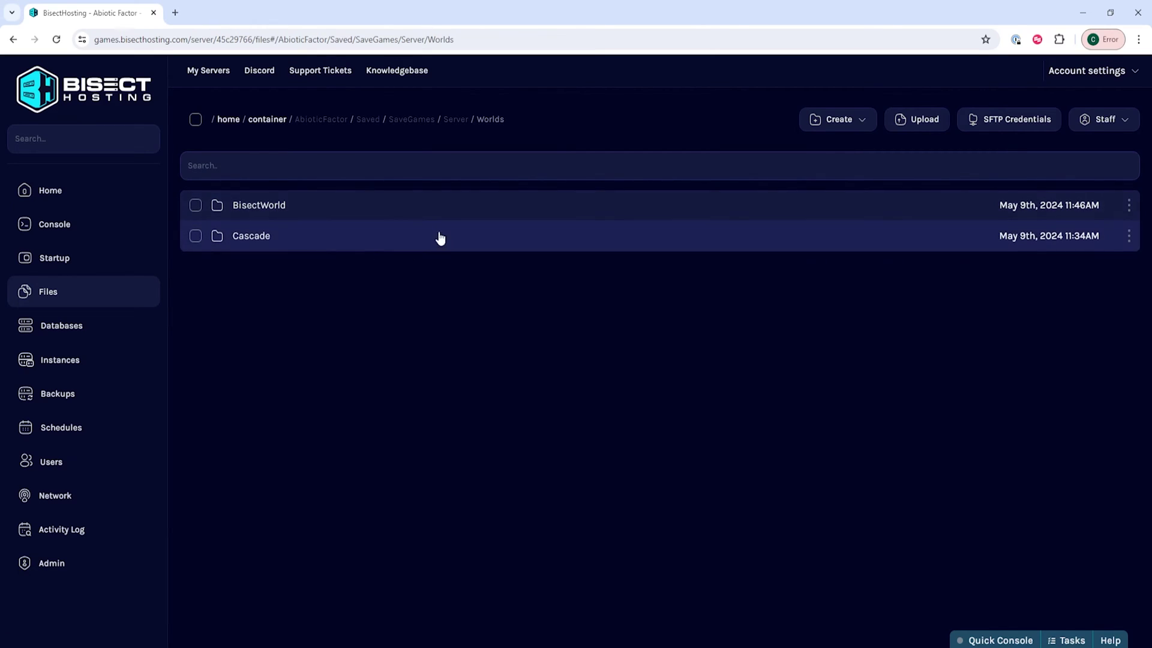
click(342, 238)
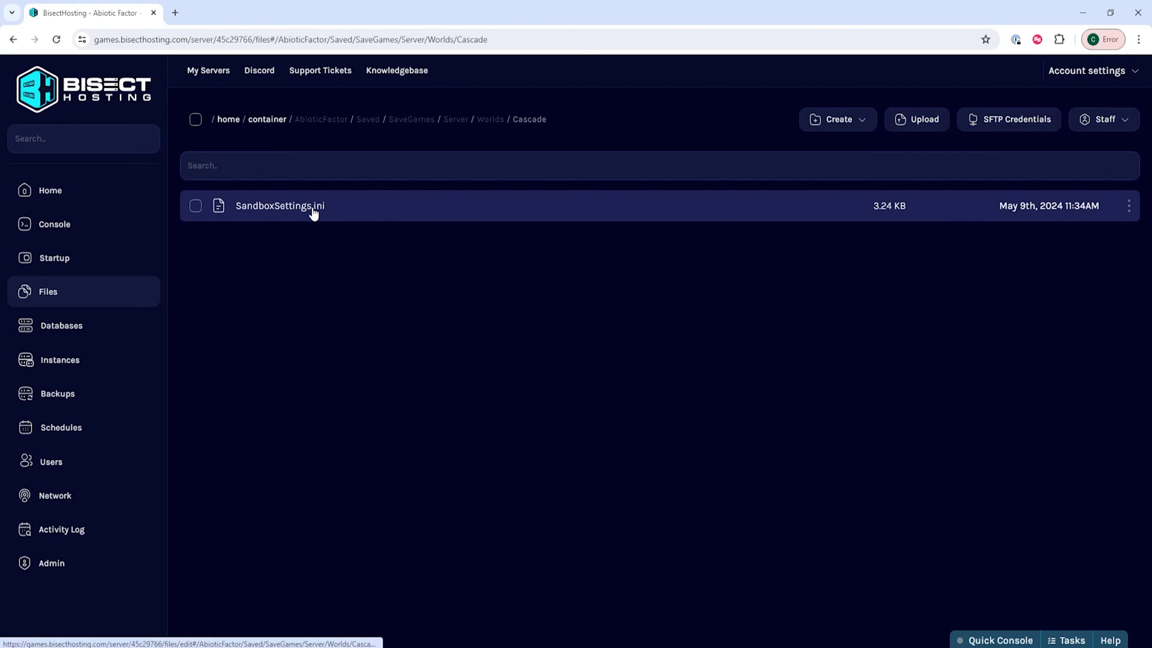
Save SandboxSettings.ini with HungerSpeedMultiplier set to .1, then go back to Home
click(341, 211)
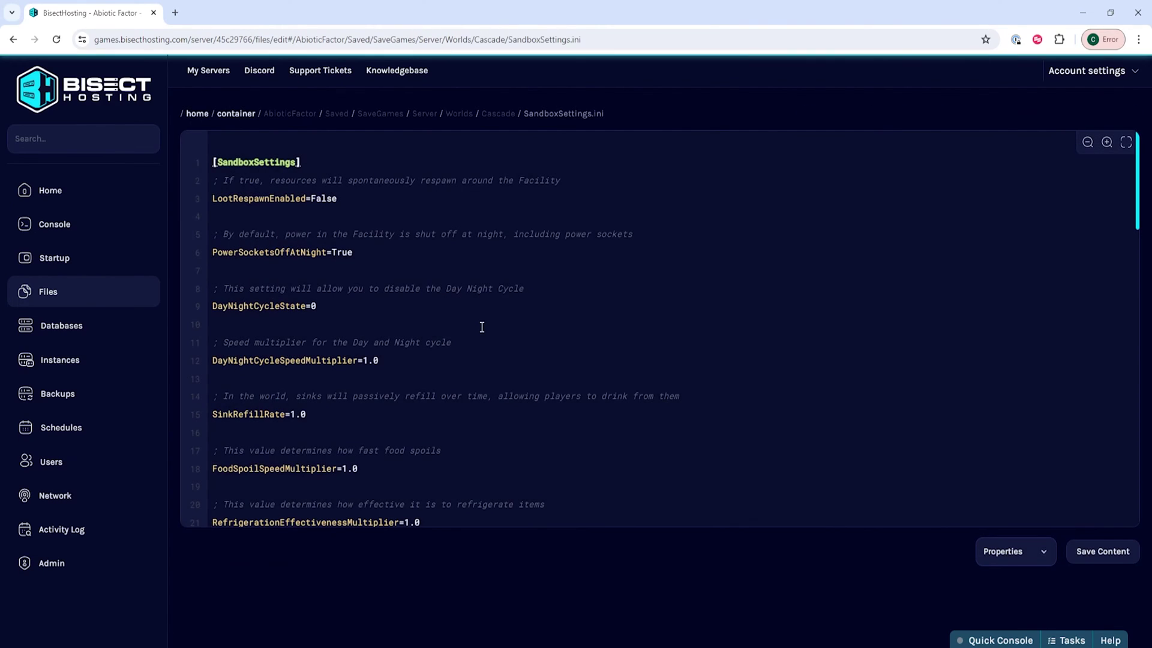
scroll(517, 306, down, 2)
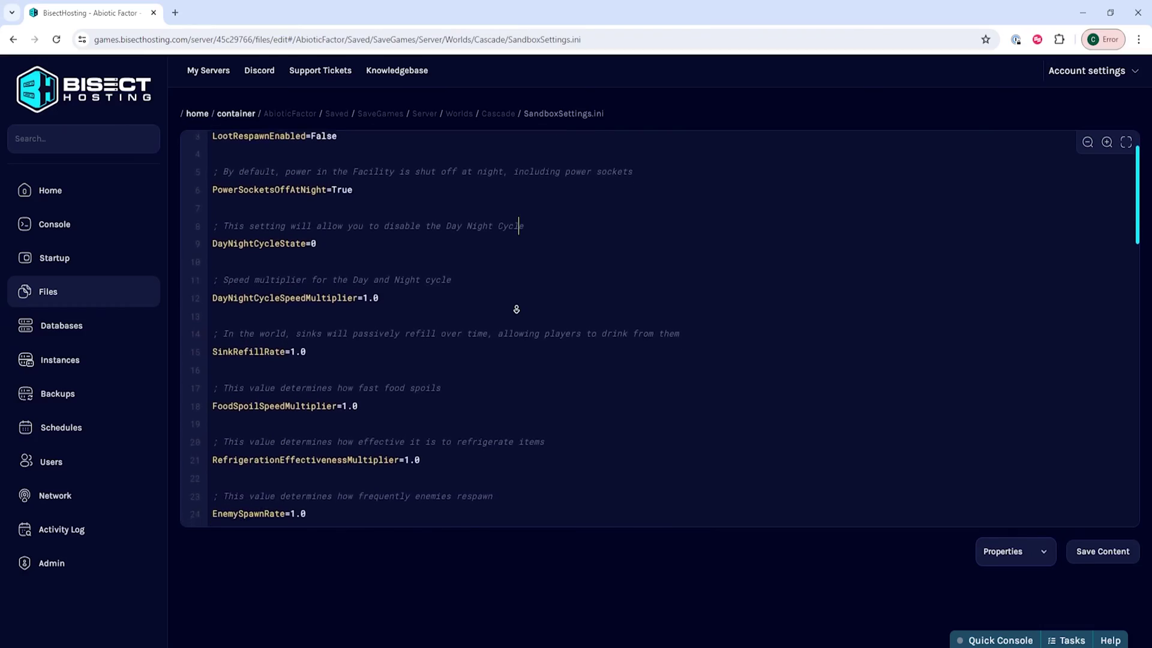
scroll(517, 310, down, 2)
scroll(515, 316, down, 2)
scroll(516, 315, down, 2)
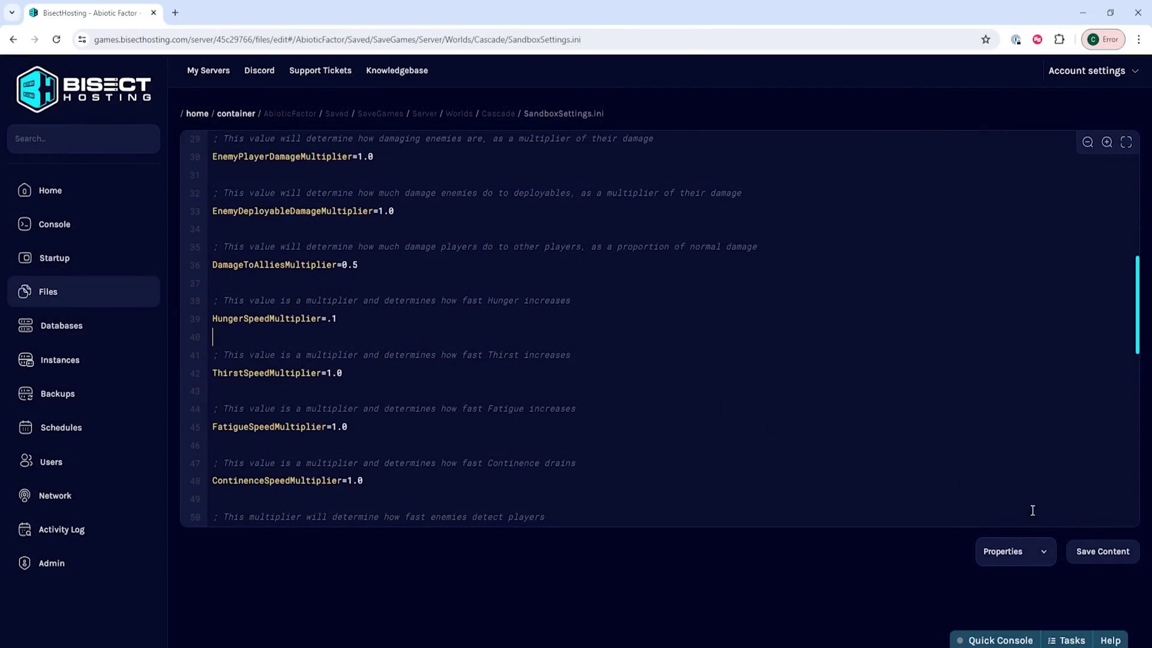
click(1102, 551)
click(135, 191)
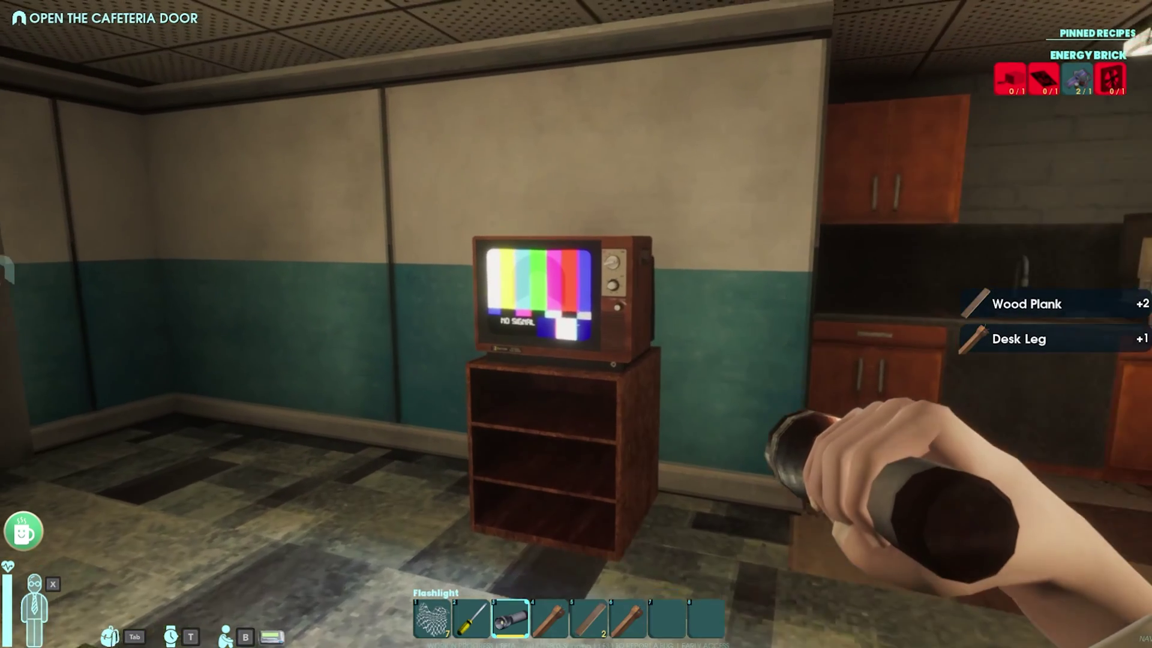
Turn off the television, package it into a crate, and walk into the next room
key(e)
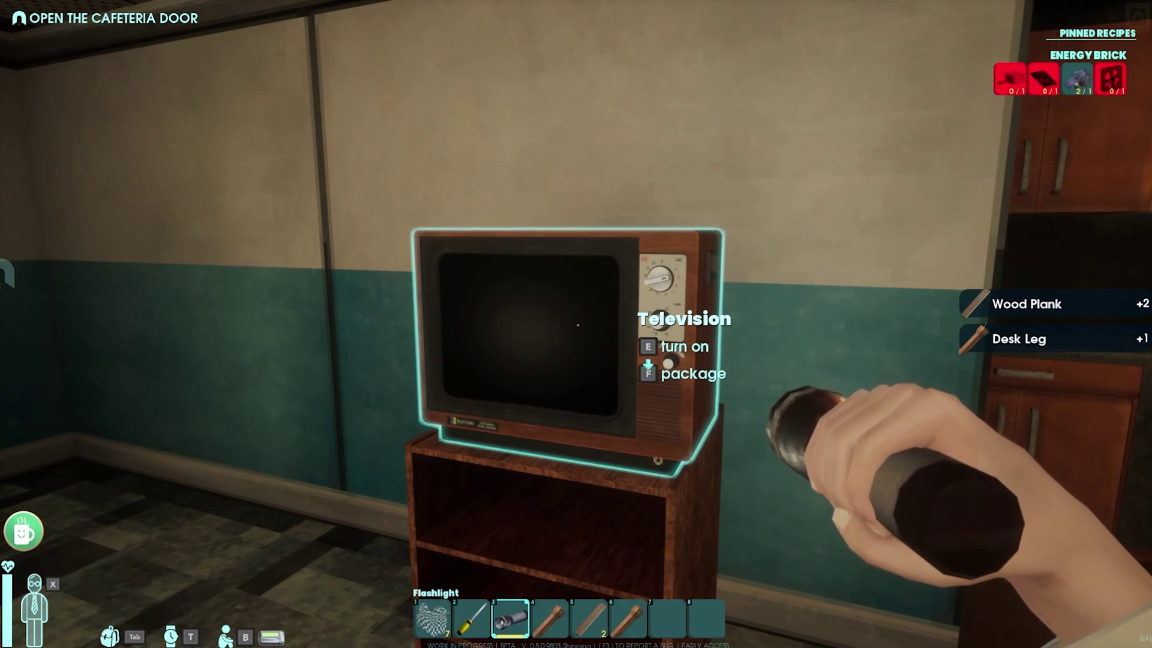
key(f)
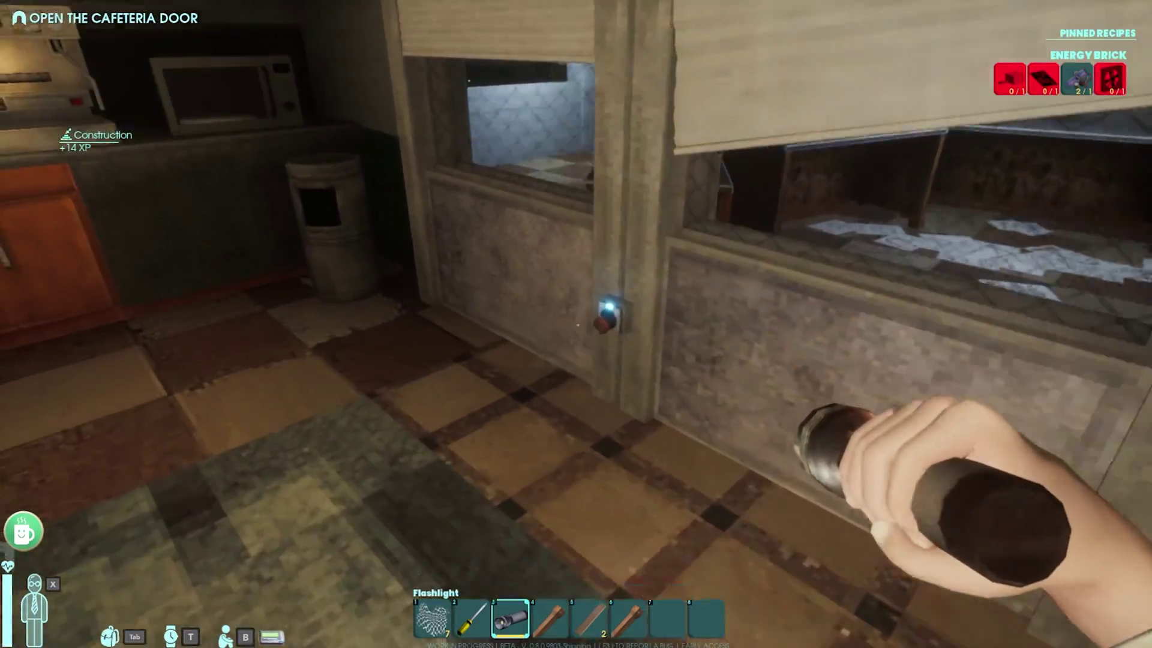
key(w)
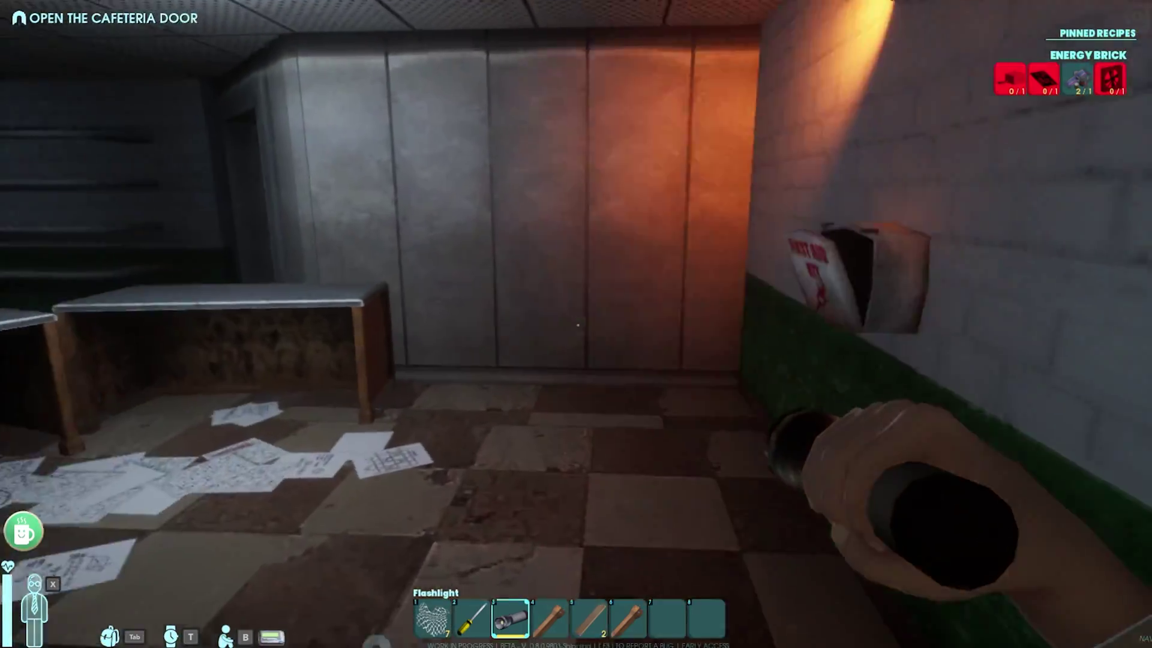